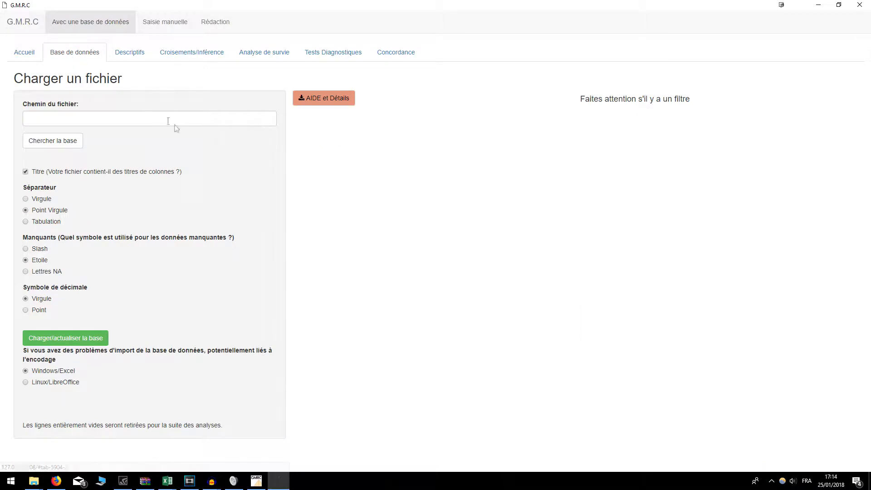
drag(21, 107, 91, 145)
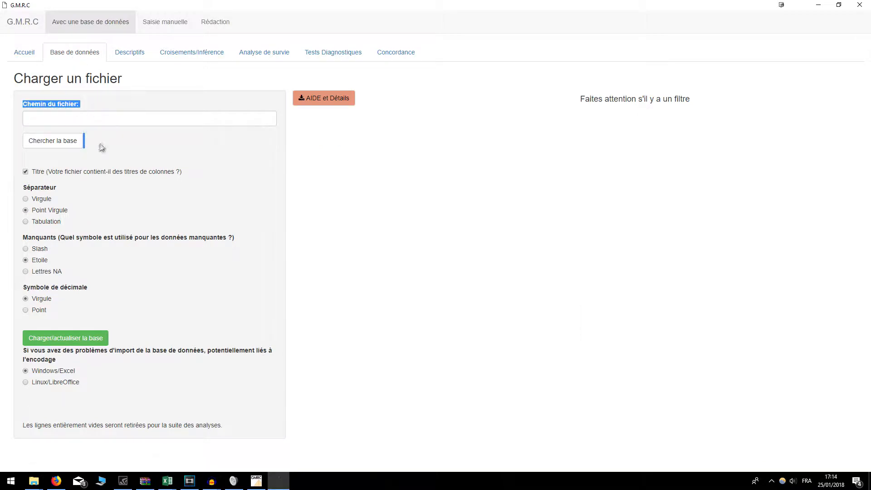
click(81, 116)
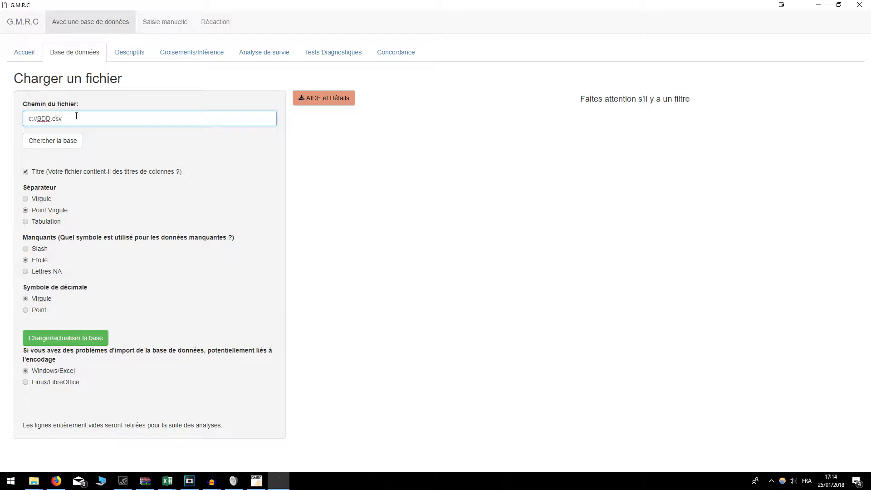
key(ctrl+a)
key(BackSpace)
Browse for the database and select BDD.csv from the Shiny folder as the file to import.
click(52, 140)
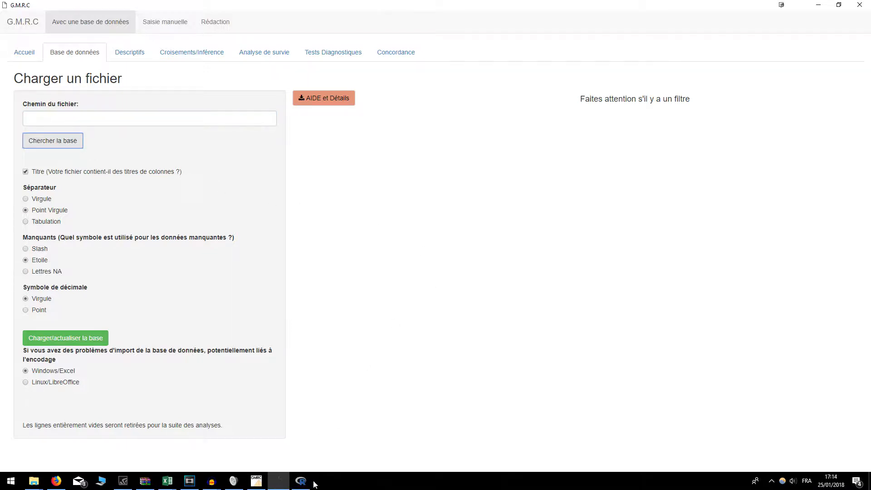
mouse_move(301, 482)
click(313, 436)
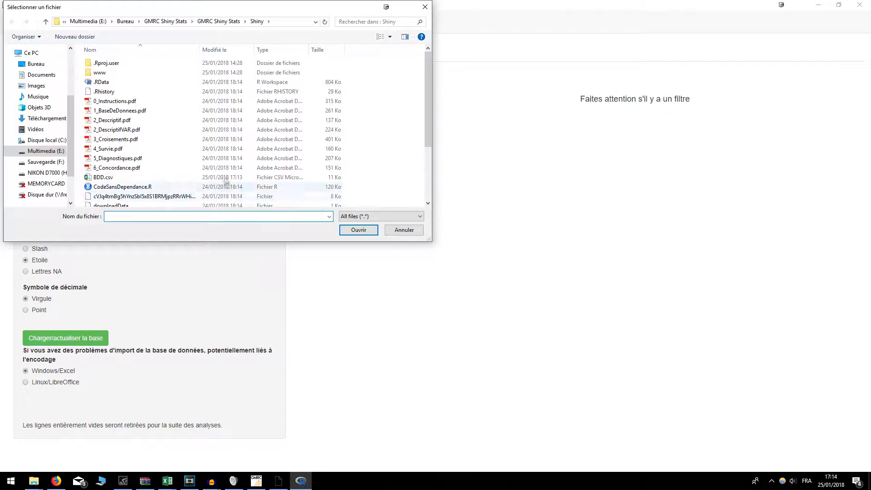
click(182, 177)
double_click(128, 216)
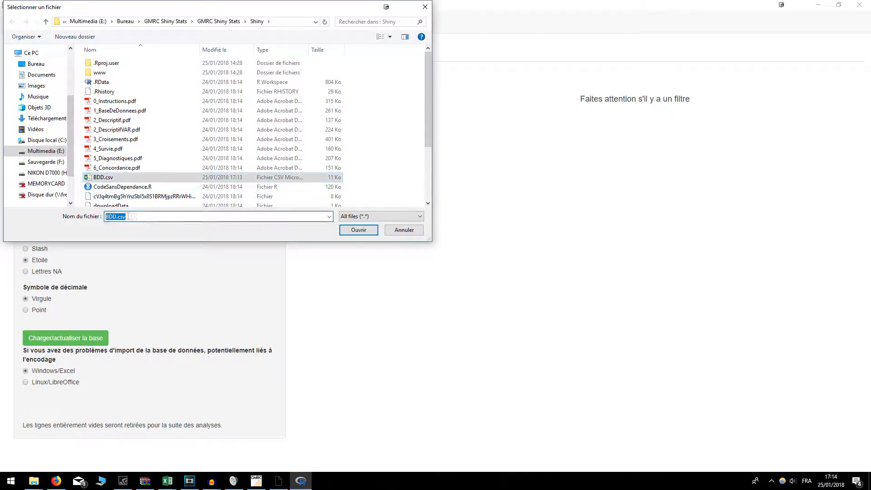
click(357, 231)
drag(239, 121, 3, 116)
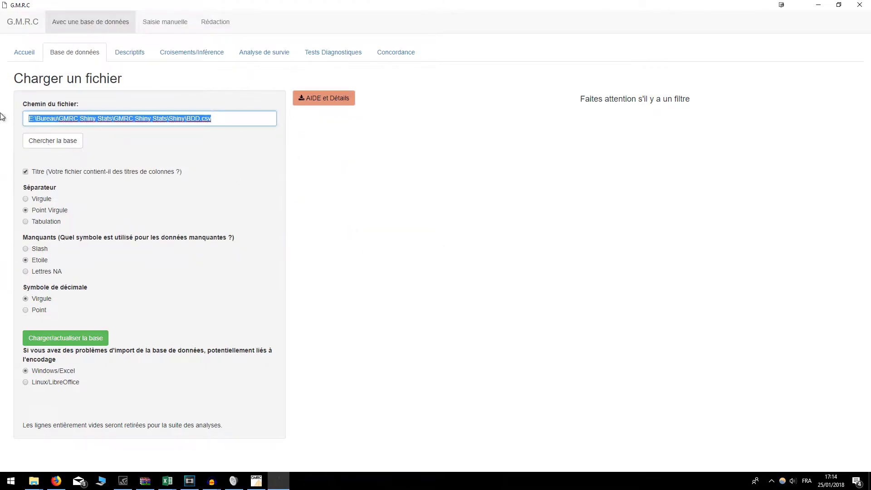
click(238, 175)
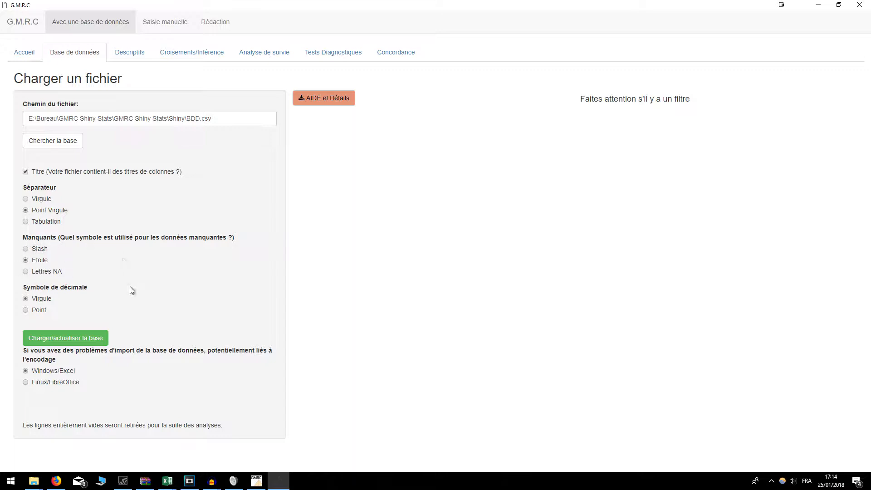
Load BDD.csv with semicolon separators, asterisks for missing data and a comma as decimal symbol.
click(33, 272)
click(65, 339)
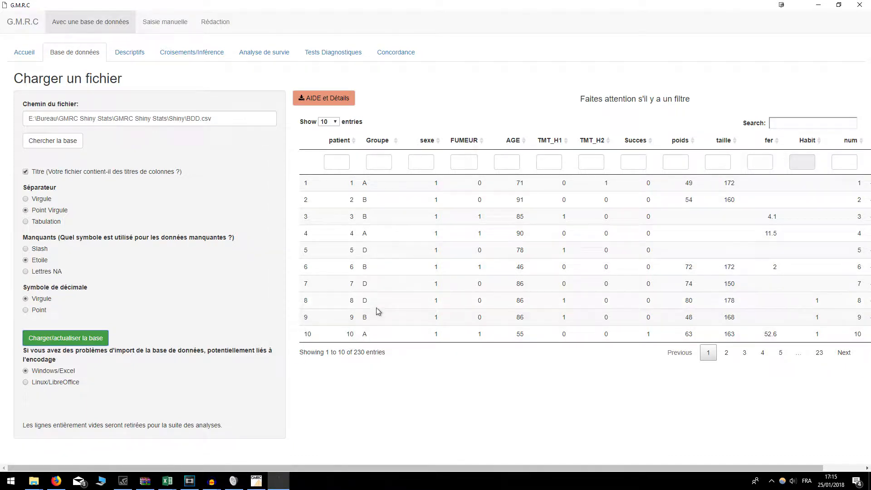
click(78, 339)
click(77, 340)
Switch to BDD.csv in Excel, delete the patient column and save the file.
mouse_move(164, 488)
click(136, 432)
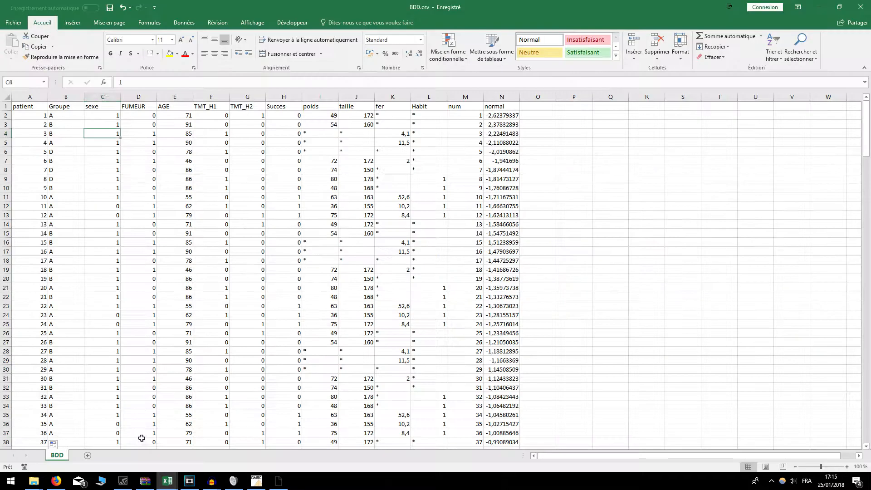
right_click(166, 482)
click(29, 97)
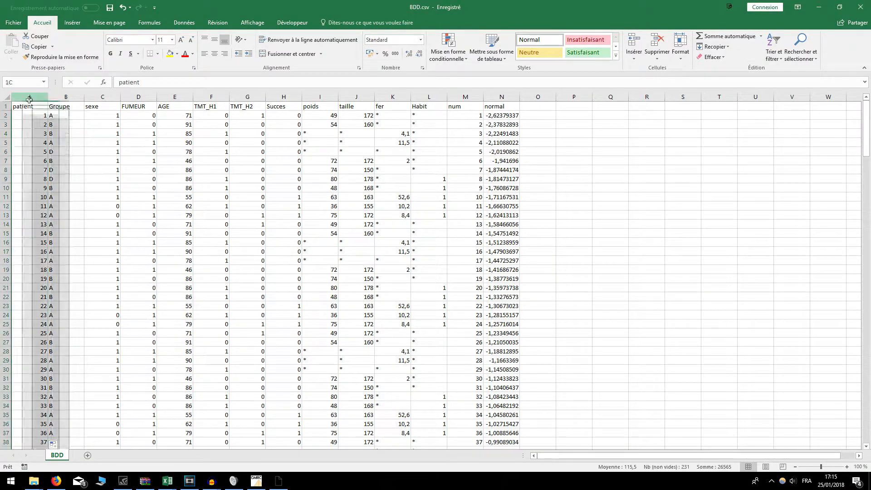
right_click(29, 98)
click(46, 174)
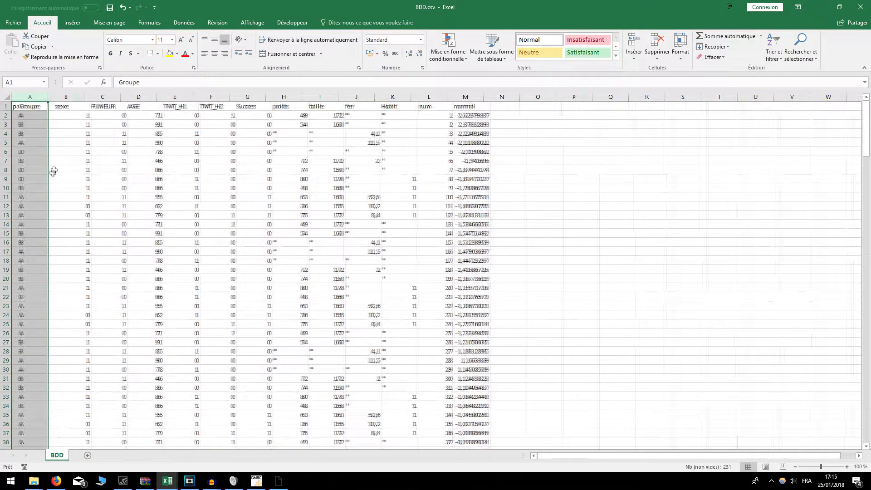
click(23, 22)
click(27, 94)
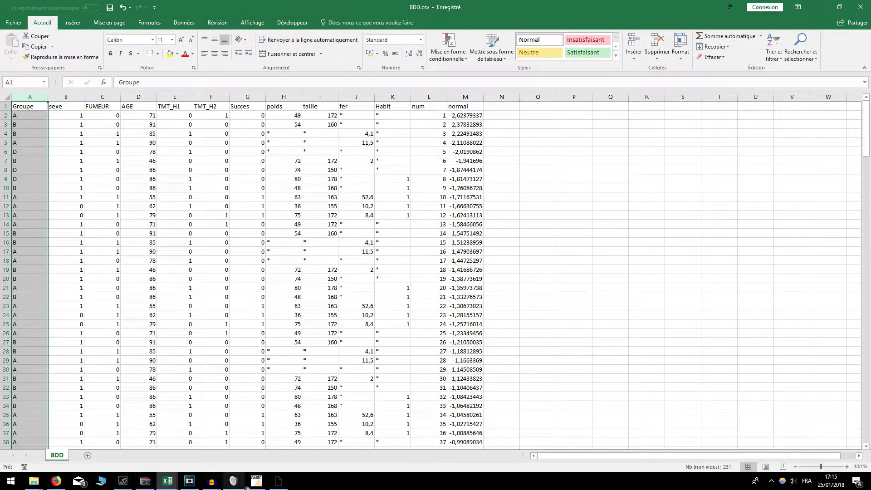
Return to G.M.R.C and reload the database to take in the column deletion.
click(278, 480)
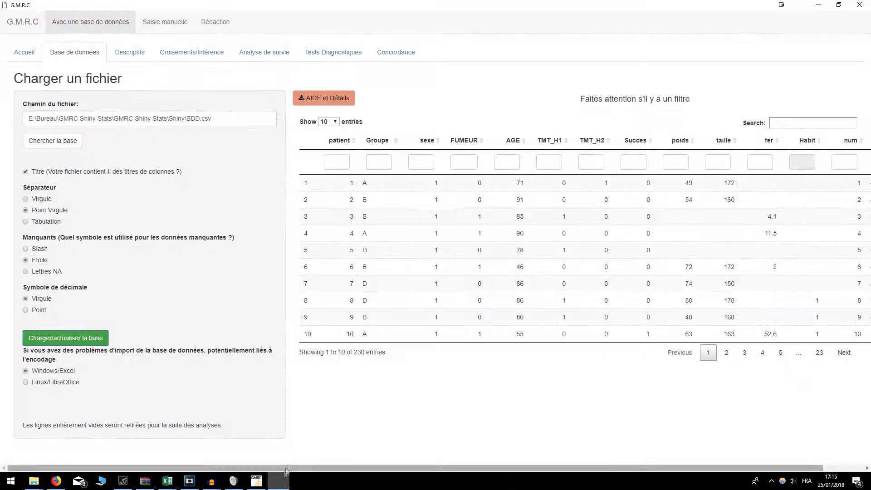
click(64, 341)
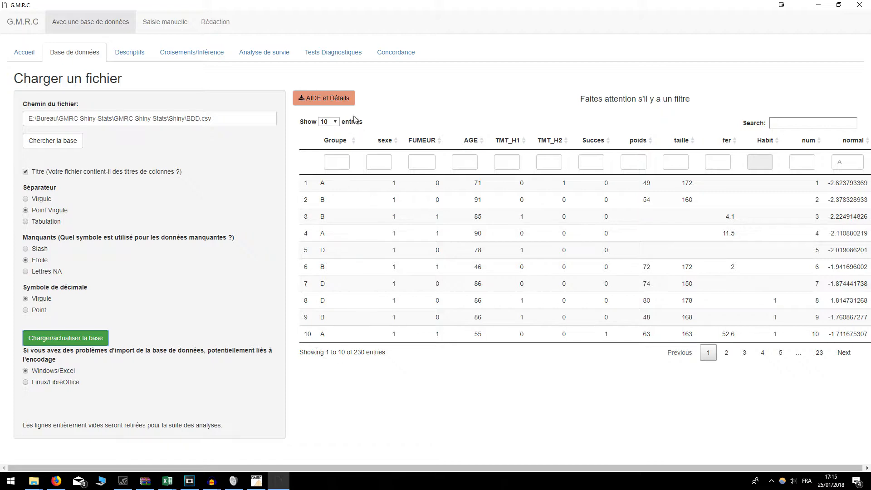
In Excel's BDD.csv, replace every D with B in the Groupe column and save the file.
mouse_move(167, 481)
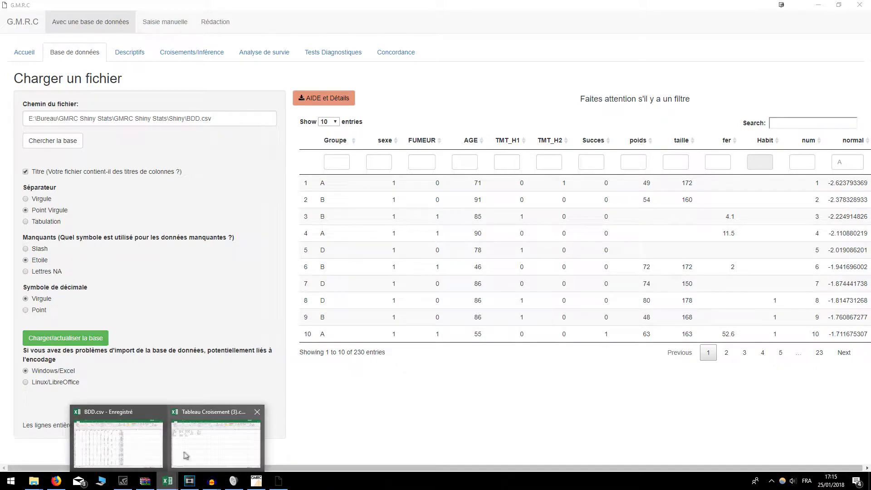
mouse_move(177, 452)
click(117, 442)
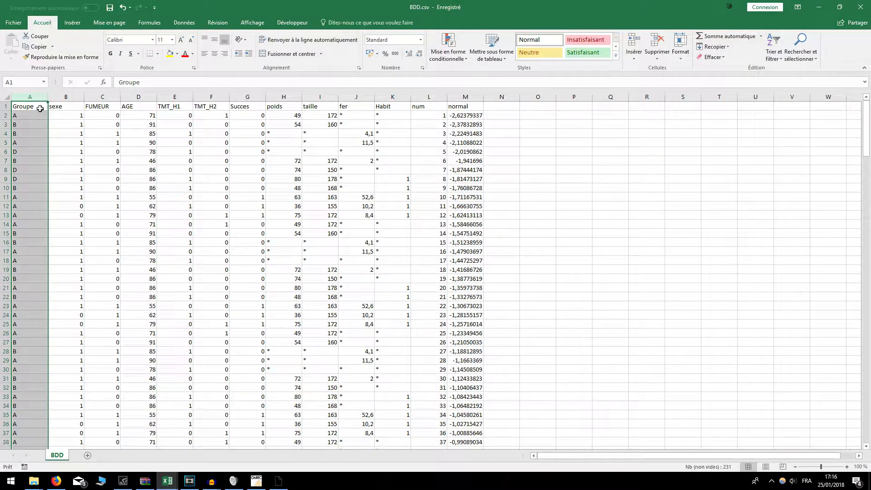
key(ctrl+h)
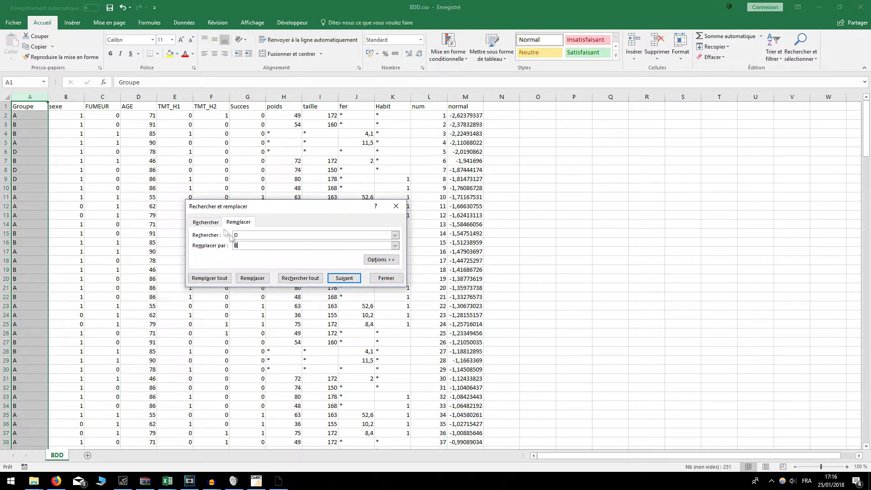
click(227, 278)
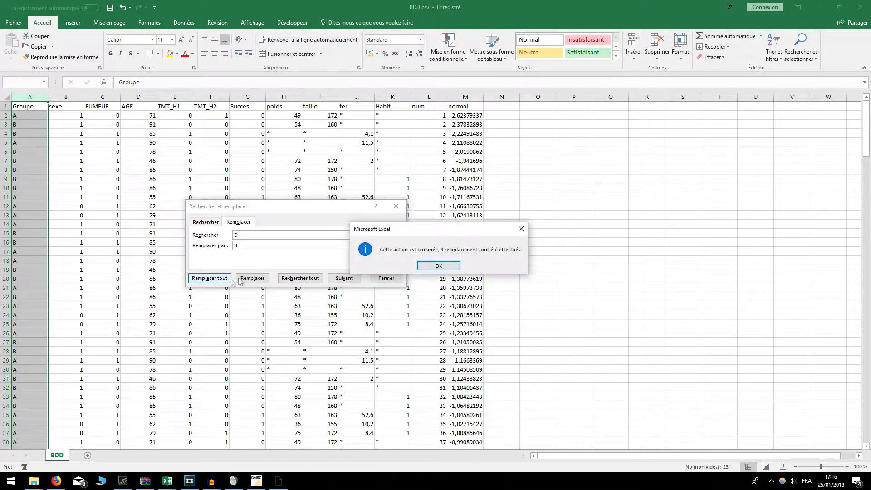
click(433, 266)
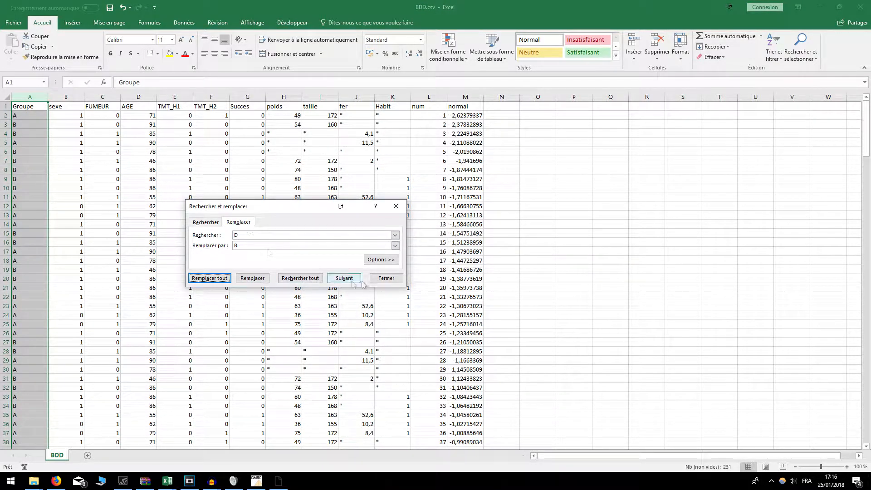
click(386, 278)
key(ctrl+s)
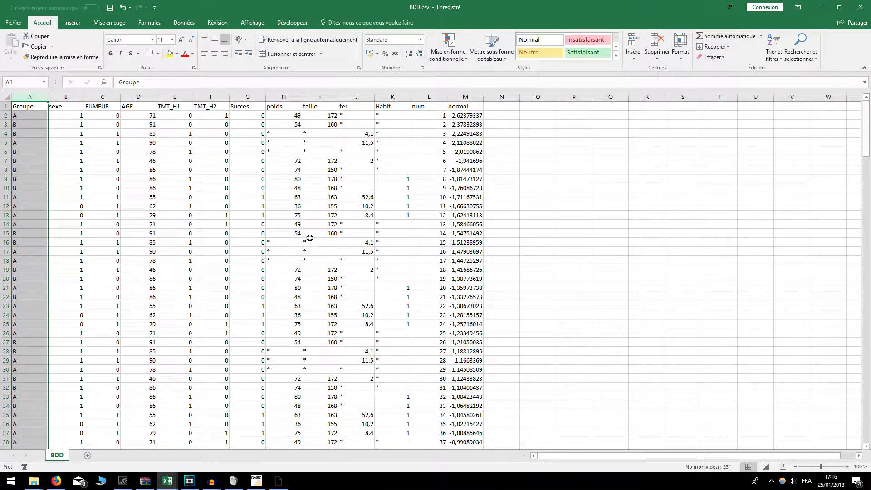
Switch back to G.M.R.C, refresh the loaded database and read the filter notice above the table.
click(282, 483)
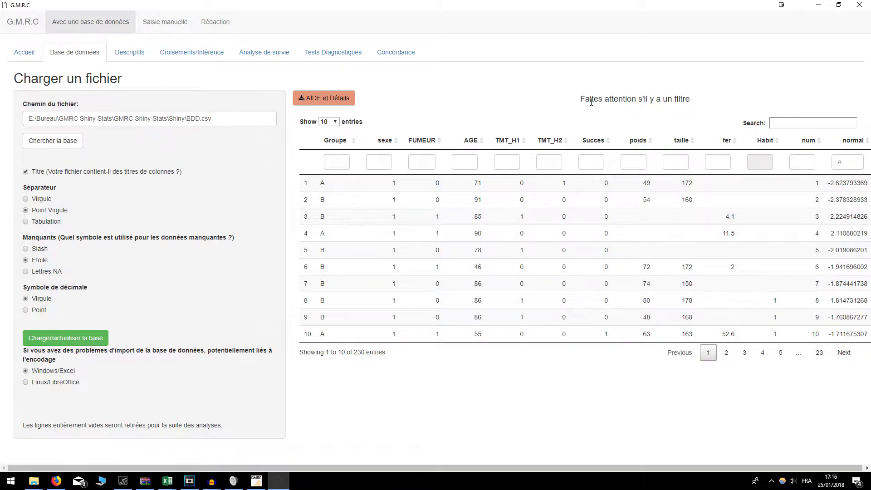
drag(575, 99, 694, 101)
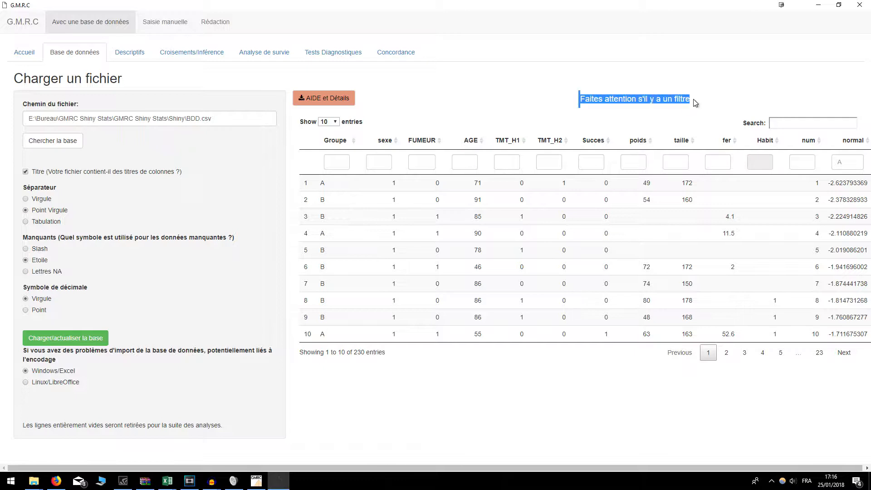
drag(562, 104, 715, 103)
click(716, 103)
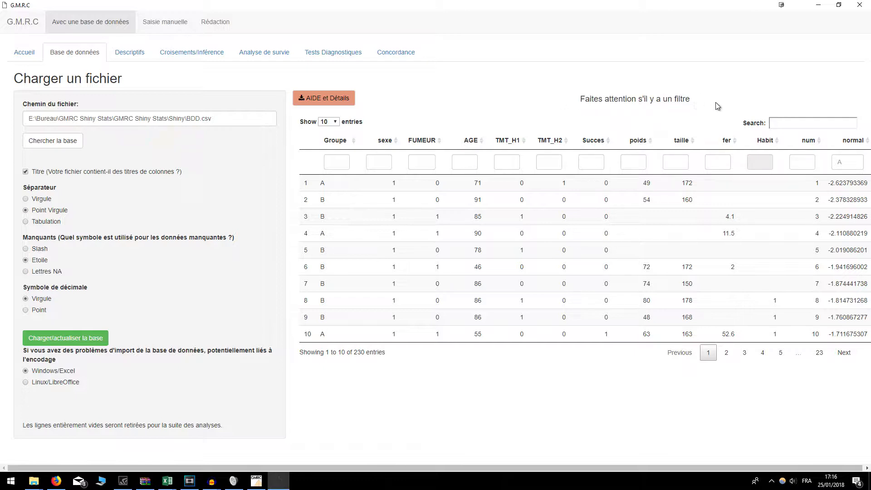
drag(591, 96, 692, 103)
click(657, 98)
drag(586, 100, 672, 111)
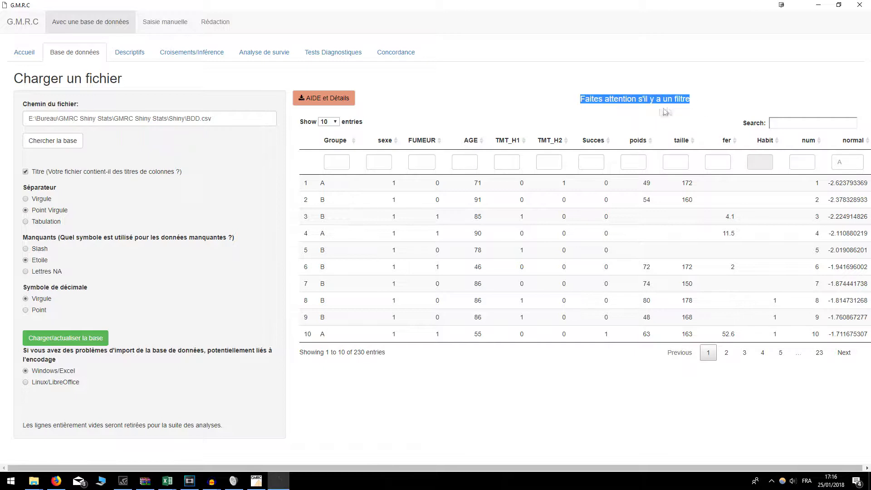
click(468, 387)
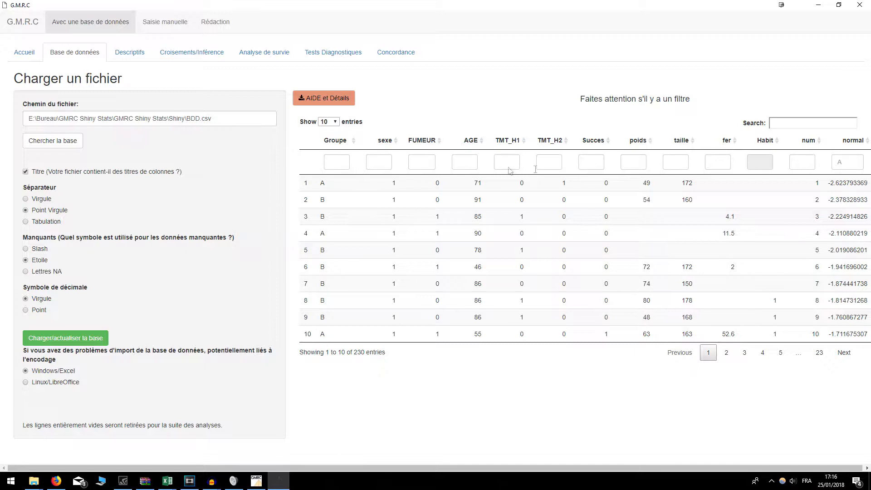
Filter the database table on the value A in the Groupe column.
click(840, 162)
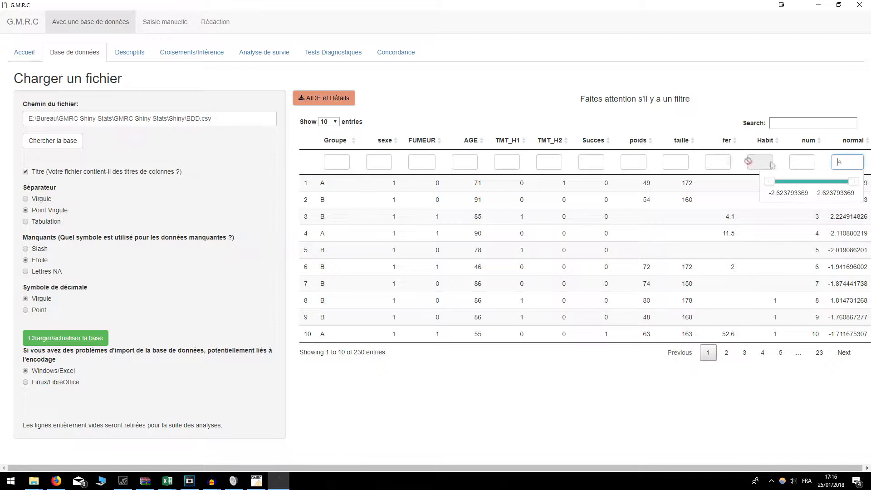
click(458, 159)
click(417, 162)
click(378, 162)
click(333, 159)
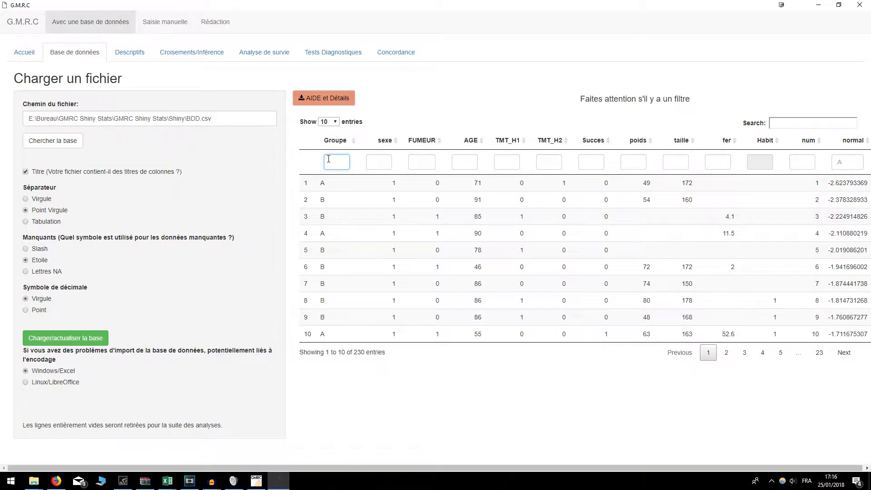
text(A)
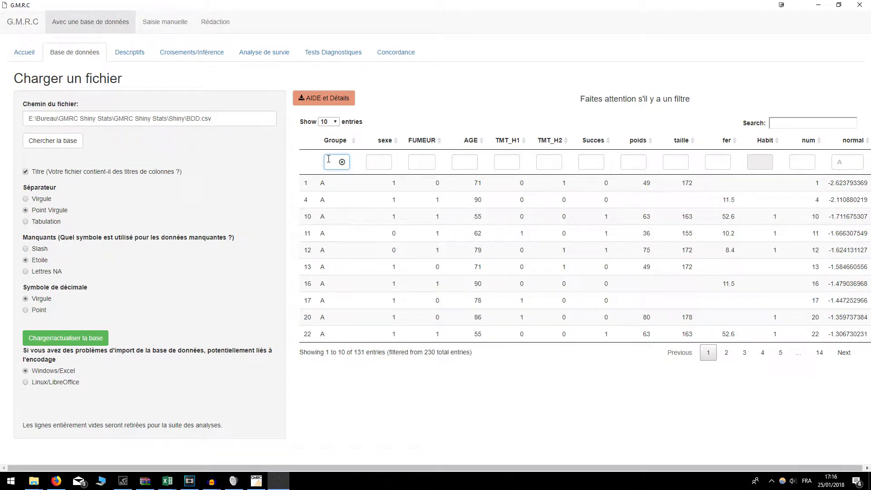
click(376, 365)
Examine the database information and the univariate description of Groupe for the filtered data.
click(119, 53)
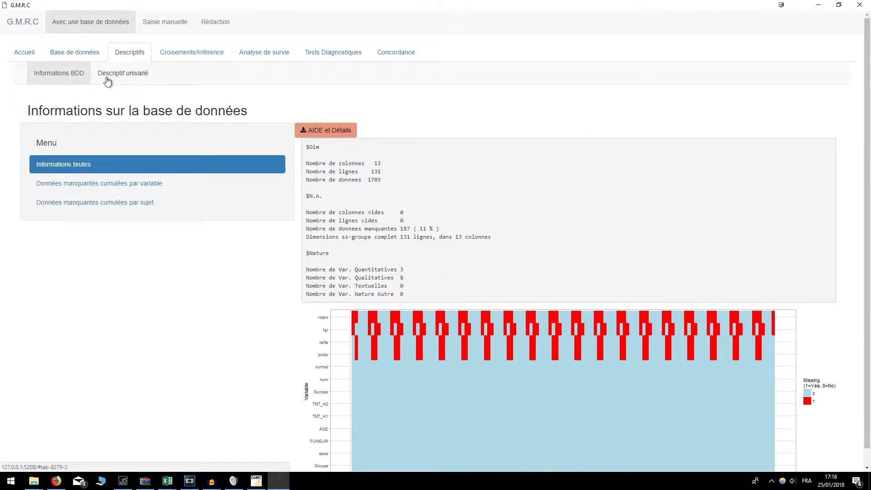
click(110, 79)
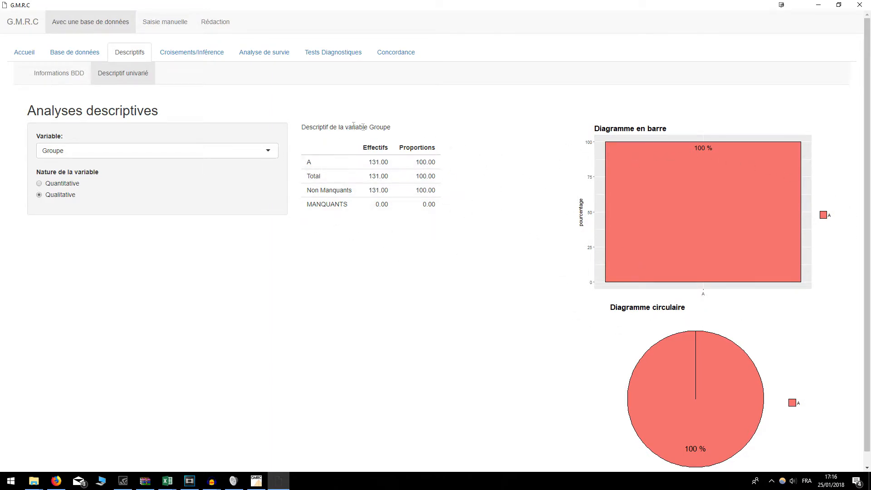
Return to the database table and clear the filter on the Groupe column.
click(93, 58)
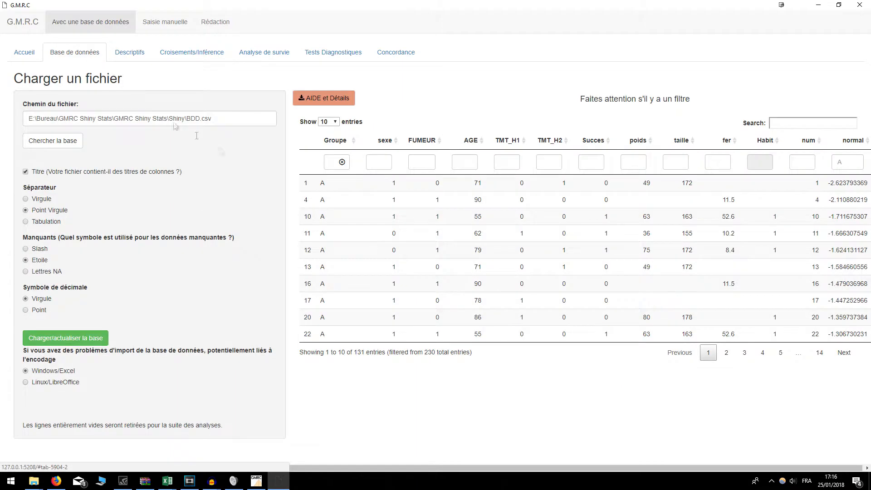
click(342, 162)
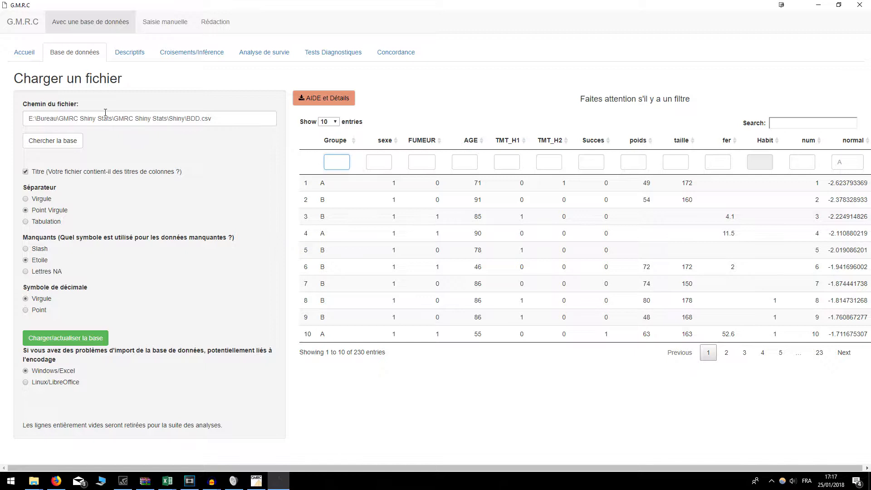
Open the crossing table for crossed descriptive analyses, keep Groupe as the crossing variable and review the crossed-variable categories.
click(186, 52)
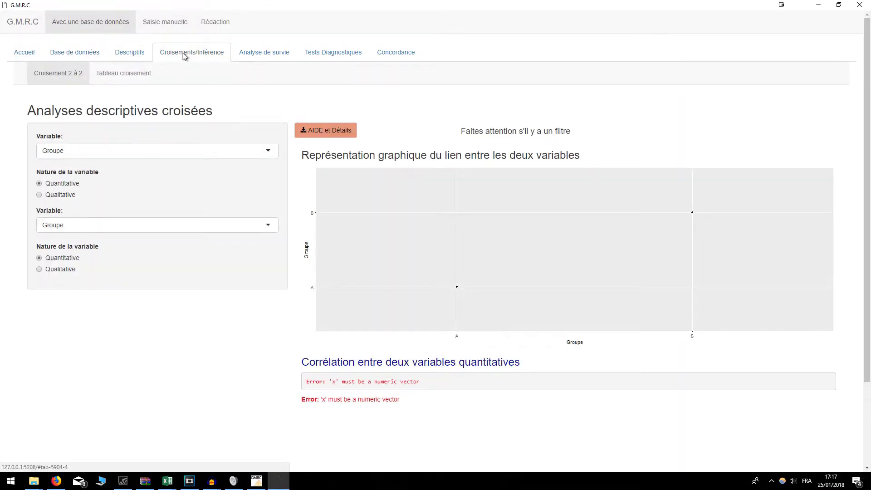
click(132, 75)
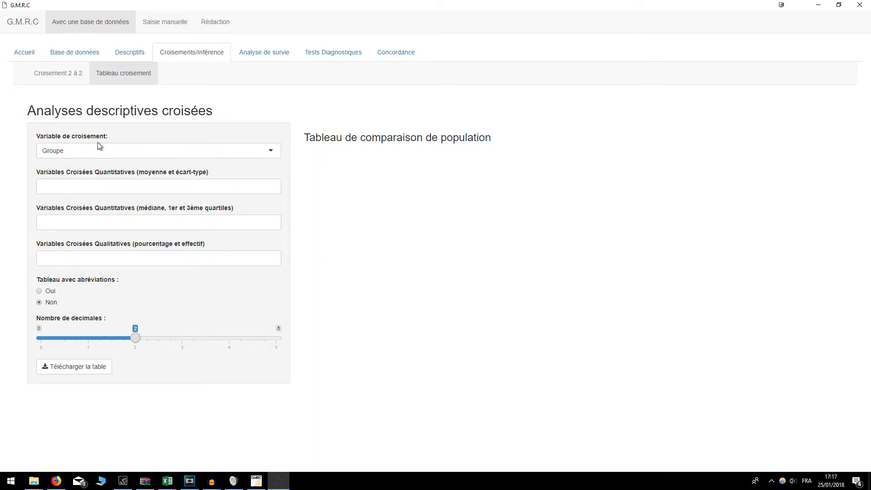
click(81, 151)
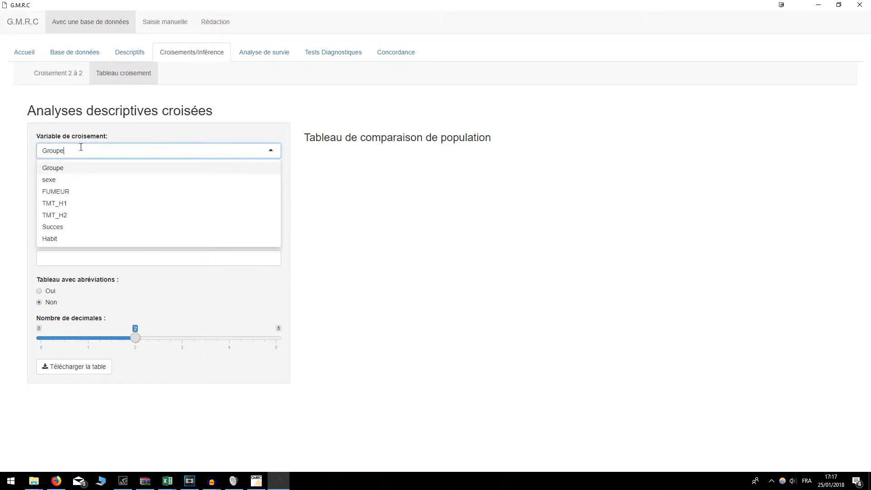
click(72, 172)
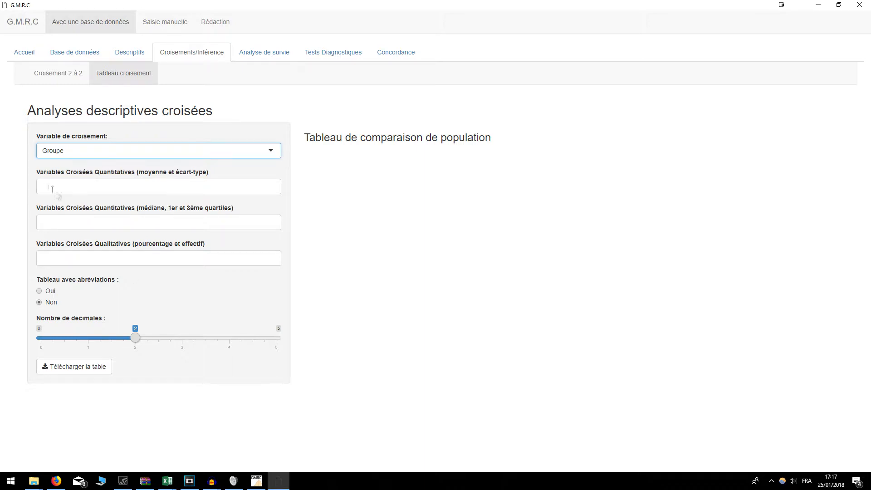
drag(37, 170, 208, 237)
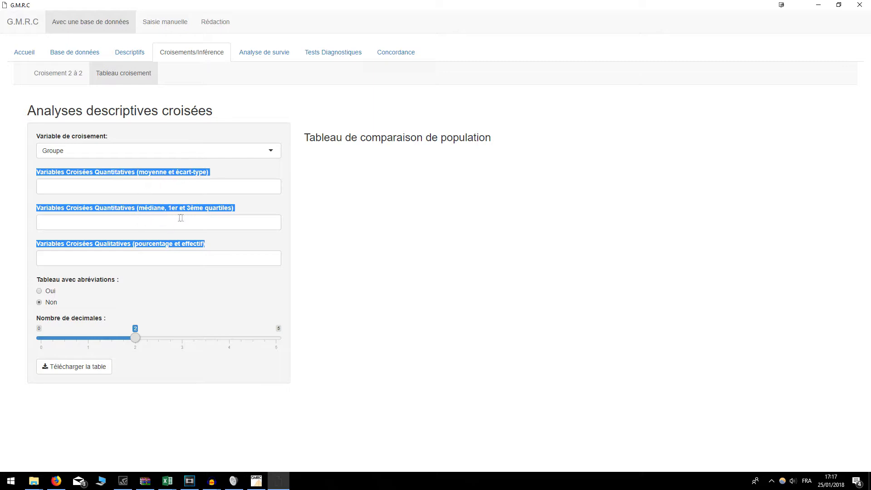
click(236, 199)
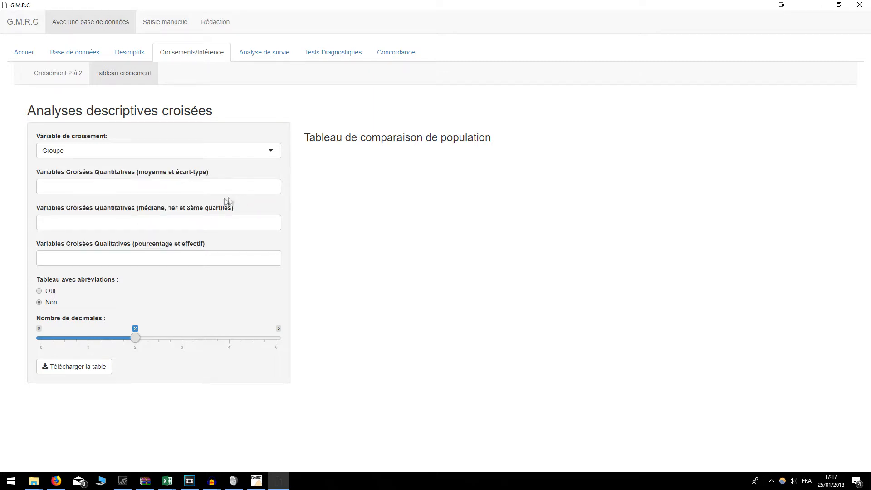
Add normal to the quantitative crossed variables described by mean and standard deviation.
click(137, 188)
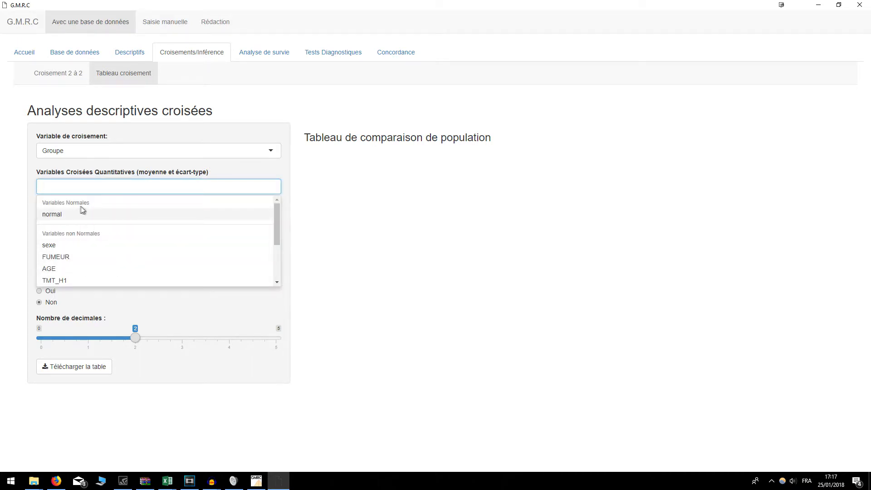
click(50, 216)
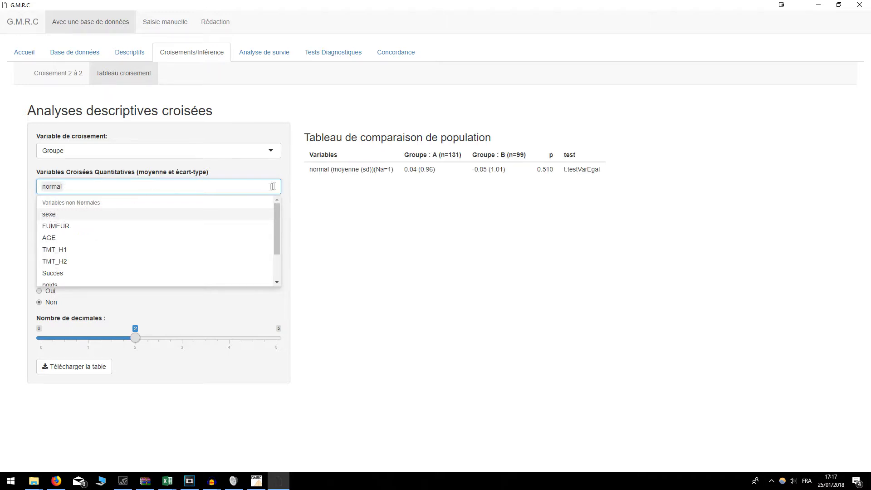
click(294, 186)
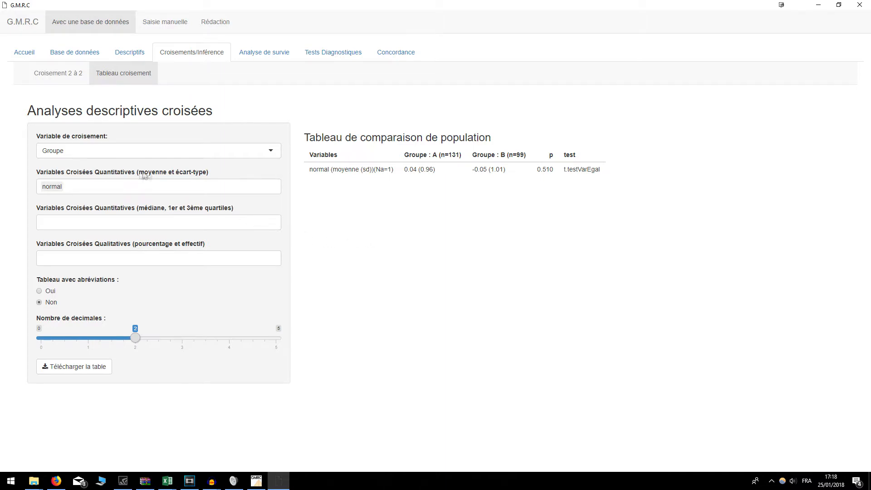
Examine the normal row of the comparison table: missing values, group sizes, means, standard deviations, p-value and test.
drag(308, 170, 391, 170)
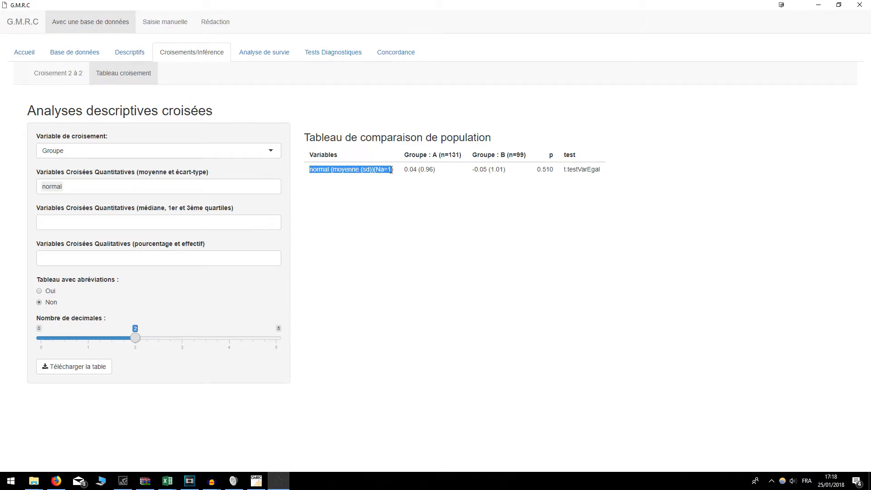
double_click(317, 170)
drag(333, 169, 373, 173)
drag(376, 170, 391, 170)
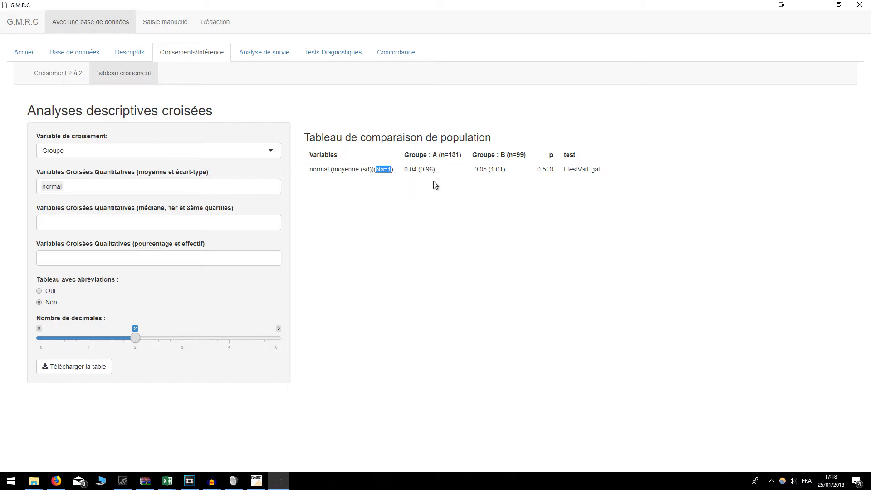
drag(408, 155, 528, 155)
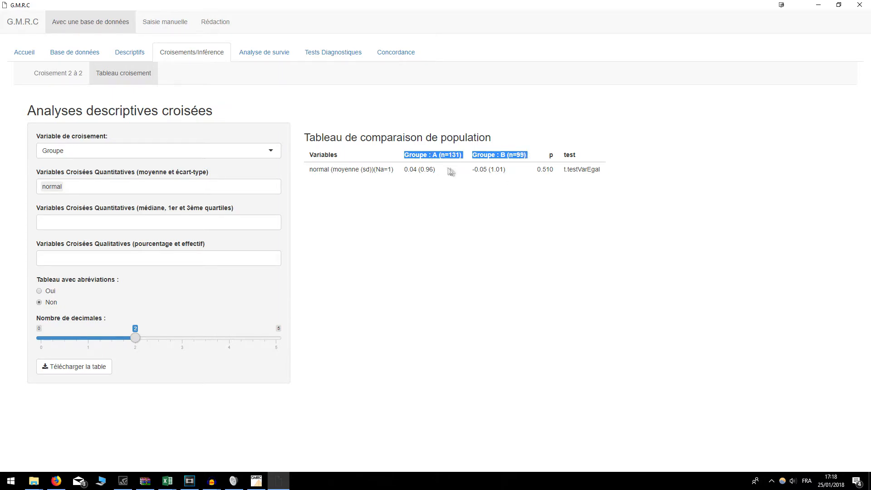
click(463, 172)
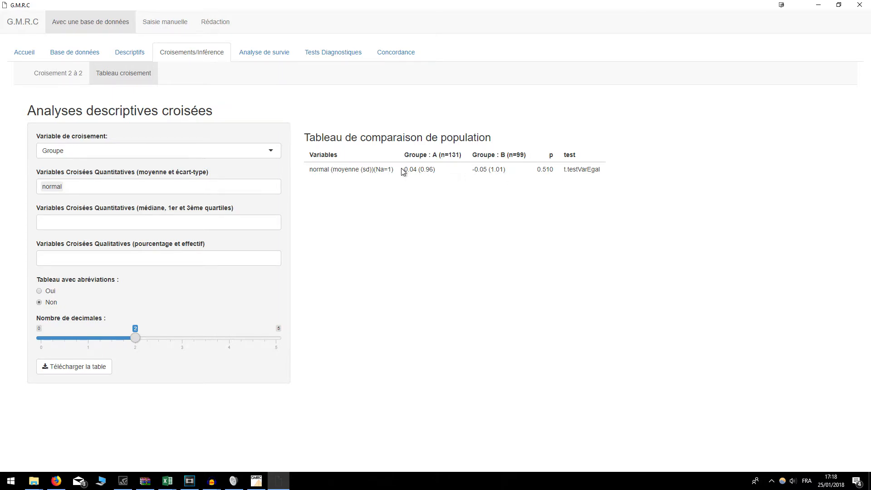
drag(403, 172, 412, 168)
double_click(423, 170)
drag(472, 171, 484, 171)
drag(490, 171, 505, 171)
drag(537, 170, 554, 171)
drag(564, 169, 600, 169)
Add AGE to the quantitative crossed variables described by median and quartiles, and read its row for both groups.
click(146, 226)
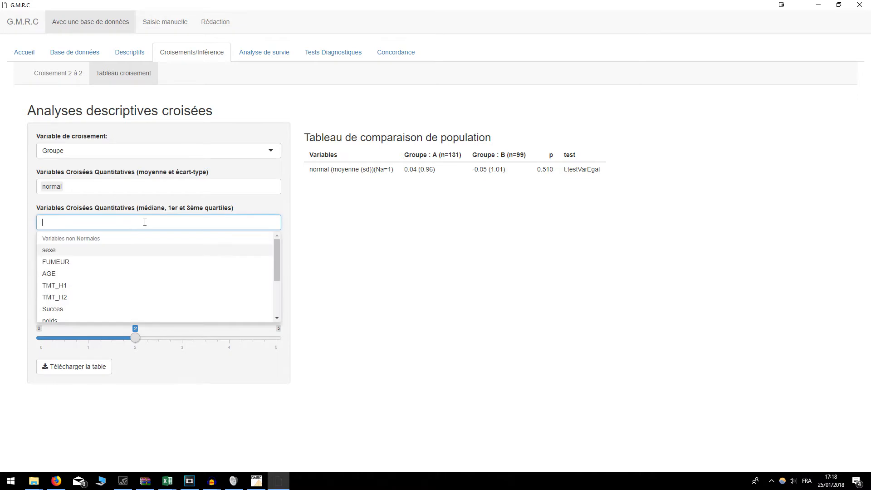
click(63, 276)
click(481, 276)
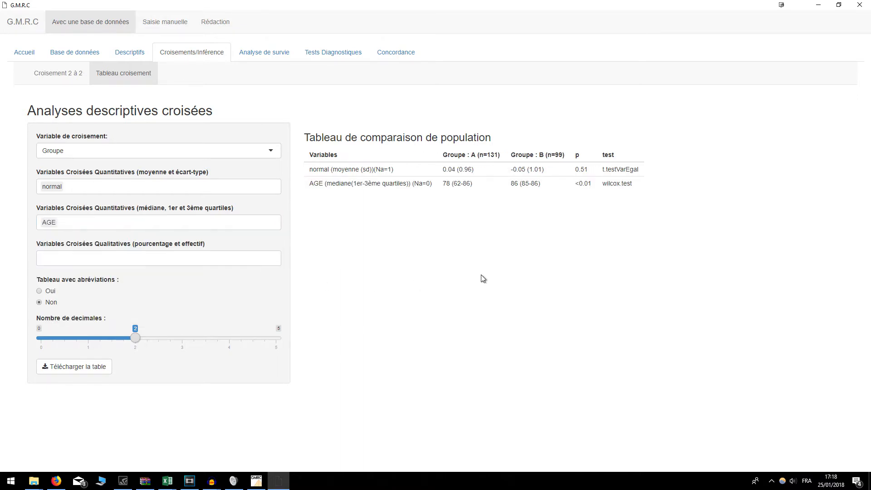
drag(306, 187, 323, 187)
drag(443, 183, 452, 183)
drag(510, 184, 517, 183)
drag(453, 184, 538, 184)
Add FUMEUR to the qualitative crossed variables described by percentage and count.
click(158, 257)
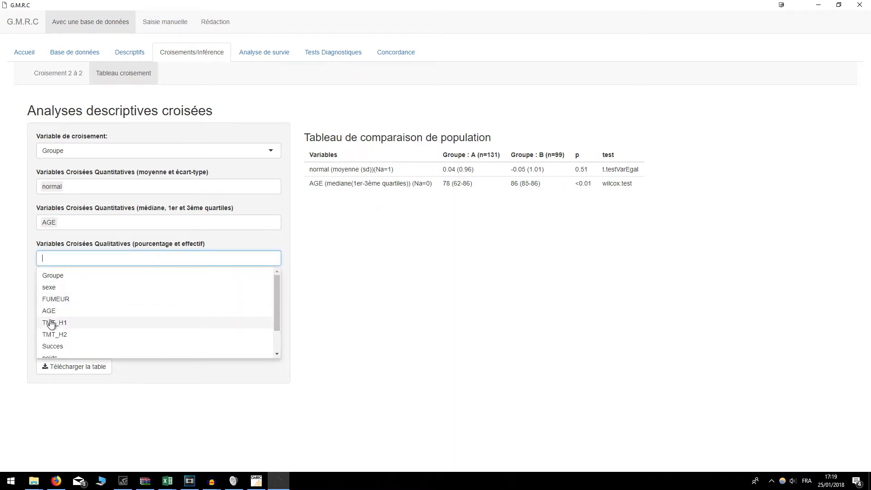
click(61, 300)
click(423, 300)
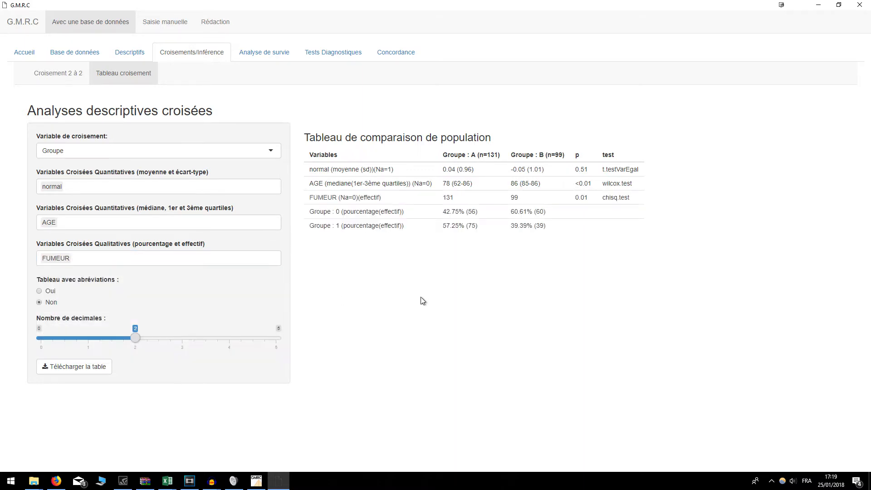
Examine the FUMEUR rows of the comparison table: group totals, category labels, percentages and counts.
drag(308, 197, 337, 200)
drag(441, 197, 454, 199)
drag(509, 198, 520, 200)
drag(310, 210, 405, 211)
drag(309, 226, 405, 227)
click(448, 294)
drag(312, 212, 414, 213)
drag(305, 226, 410, 229)
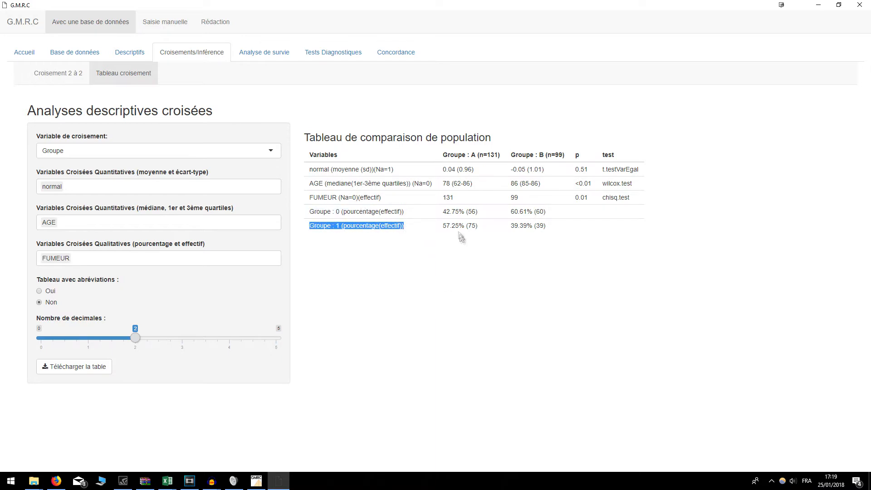
drag(442, 212, 479, 213)
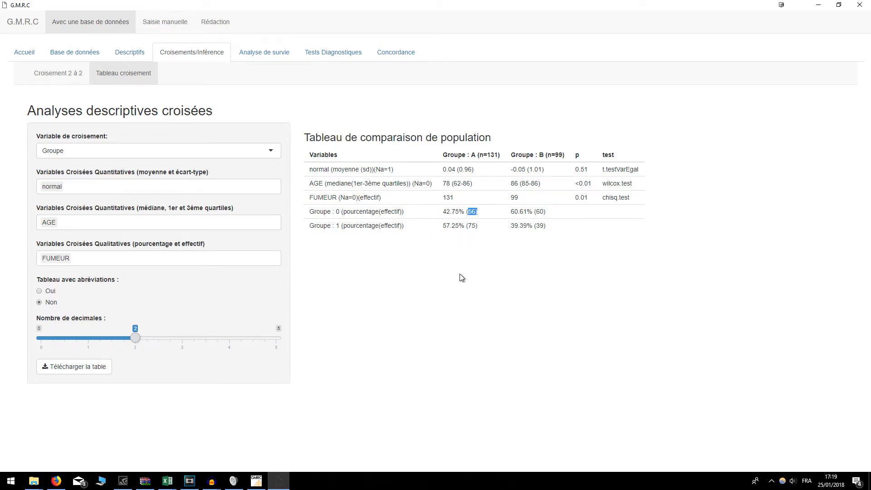
drag(442, 211, 464, 214)
drag(441, 228, 462, 231)
Display the comparison table with abbreviations and set the number of decimals to 4.
click(51, 292)
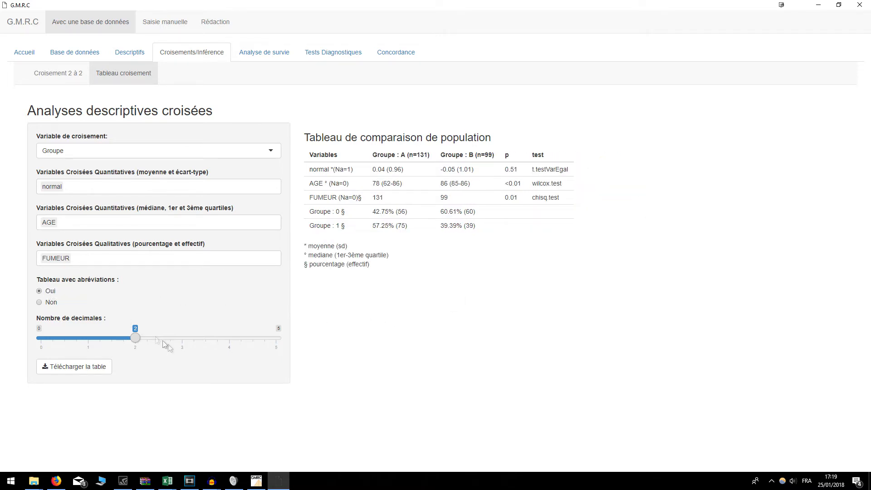
drag(135, 340, 229, 340)
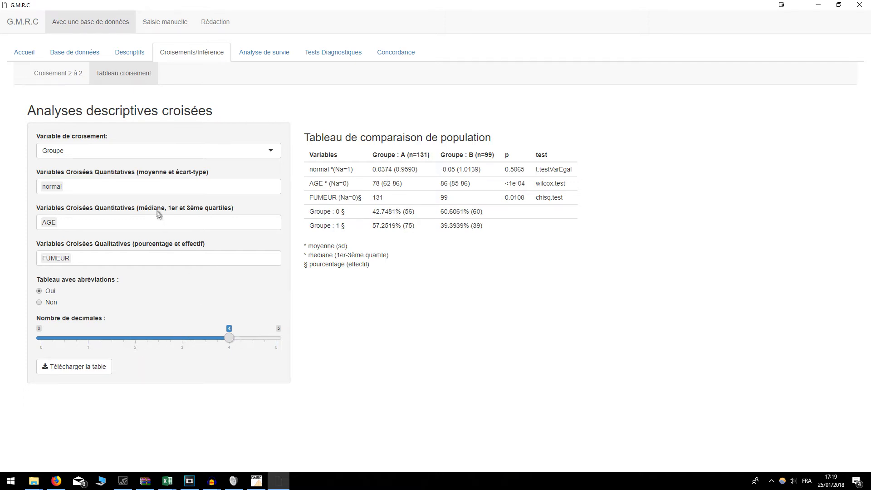
Add sexe and FUMEUR to the mean and standard deviation variables, and FUMEUR and TMT_H1 to the median and quartile variables.
click(152, 186)
click(123, 213)
click(123, 213)
click(357, 308)
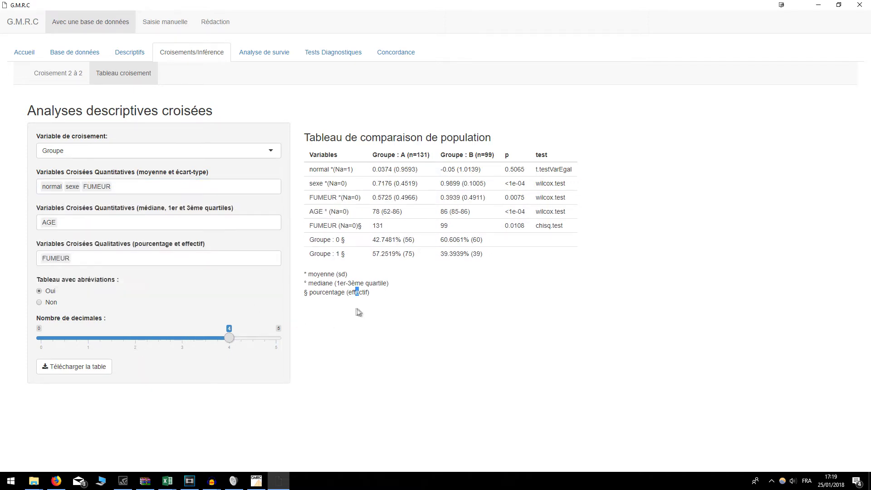
click(133, 221)
click(109, 262)
click(109, 262)
click(341, 349)
Add AGE and TMT_H1 to the qualitative crossed variables.
click(136, 258)
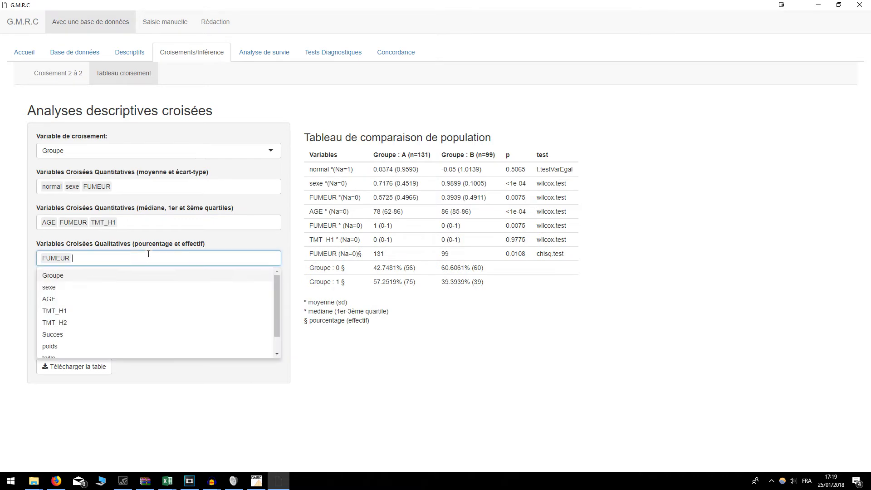
click(130, 299)
click(130, 299)
click(461, 405)
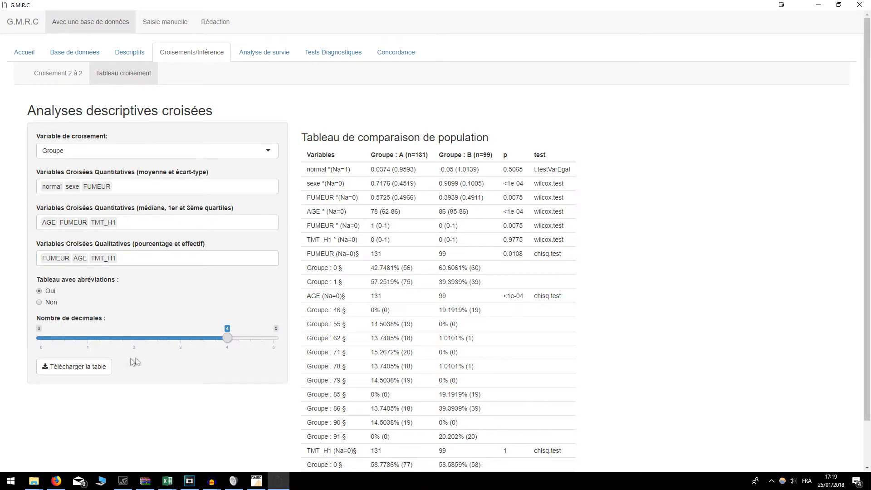
Download the comparison table, open the CSV in Excel and widen its columns to make the contents readable.
click(82, 364)
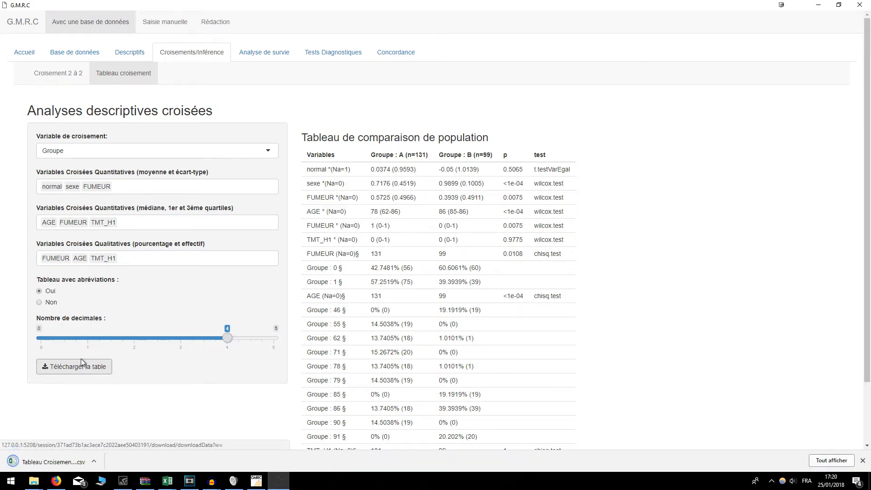
click(38, 462)
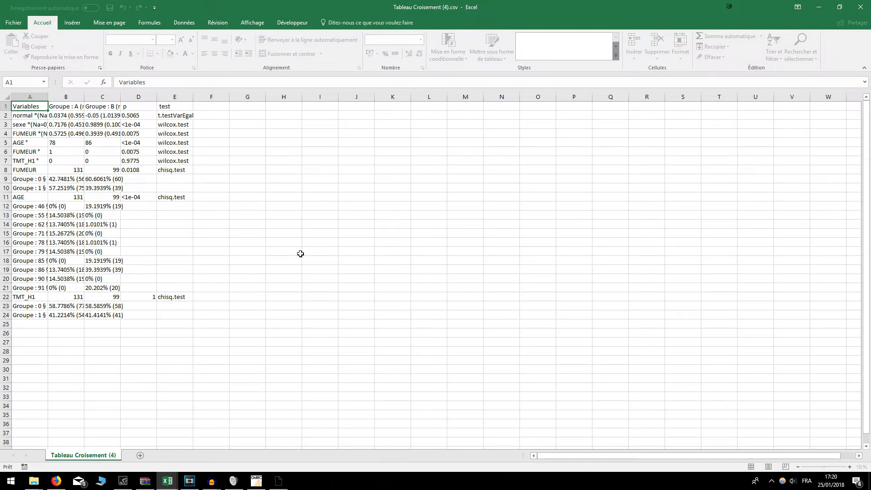
drag(40, 97, 235, 96)
click(197, 96)
click(521, 194)
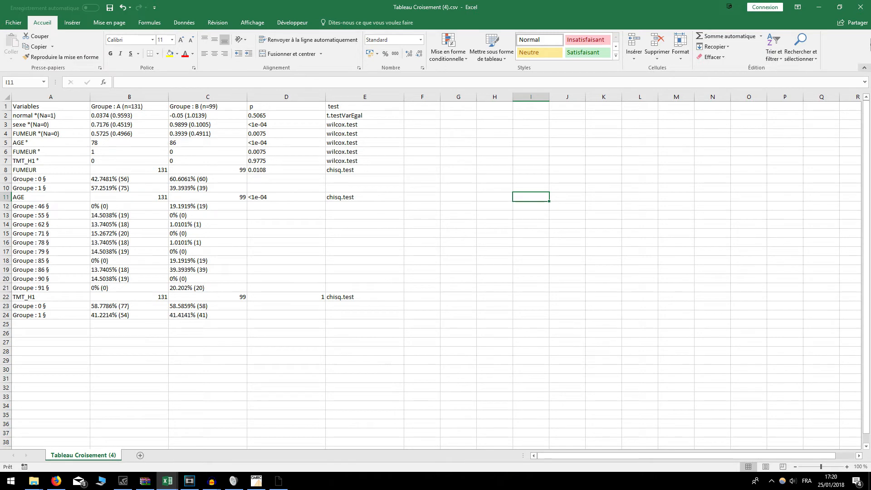
Close the exported table without saving, then close BDD.csv to return to G.M.R.C.
click(856, 7)
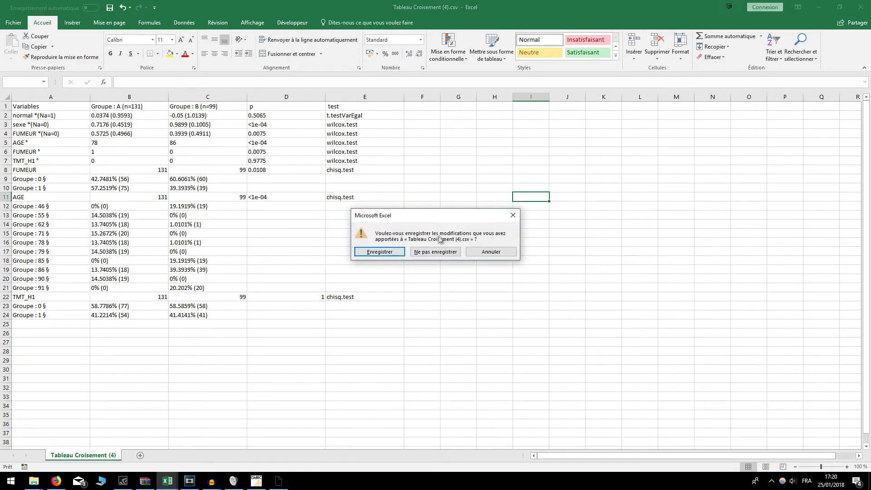
click(436, 253)
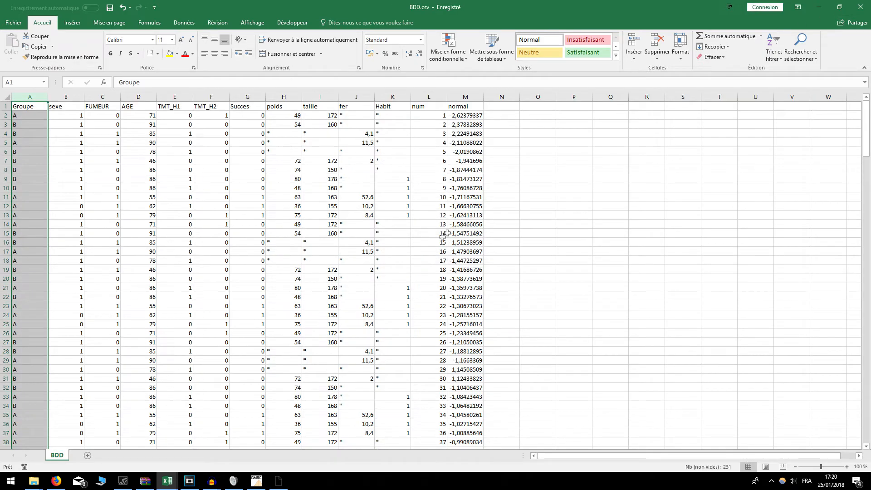
click(860, 8)
click(860, 7)
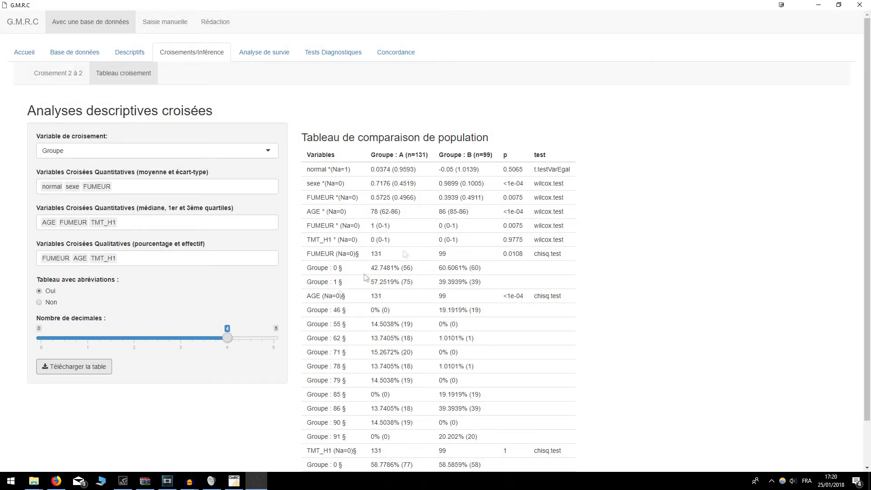
Review the database information and the univariate description of Groupe.
click(56, 53)
click(139, 57)
click(75, 76)
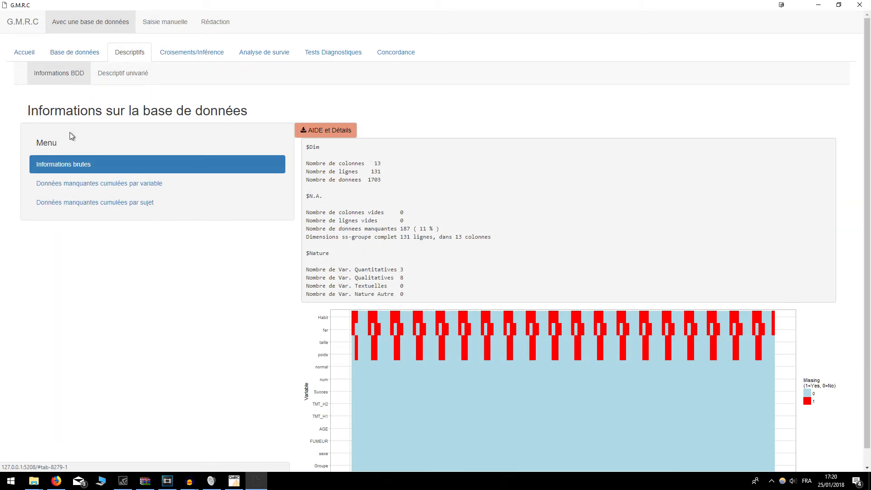
click(112, 84)
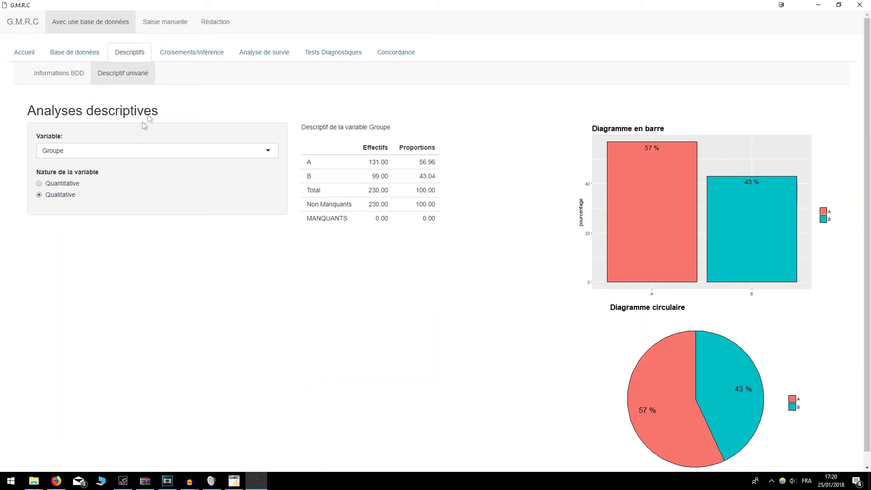
Set up a two-by-two crossing of sexe and FUMEUR, treating both variables as qualitative.
click(191, 58)
click(76, 74)
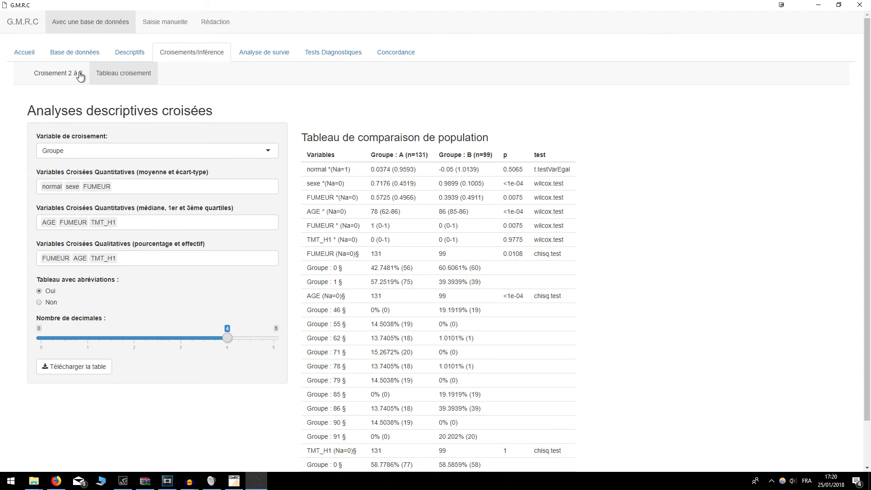
click(74, 151)
click(69, 180)
click(75, 225)
click(78, 263)
click(49, 196)
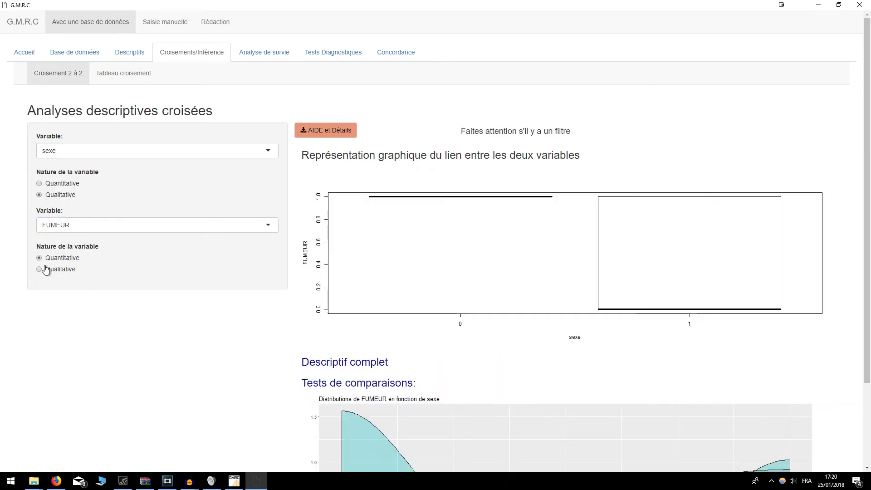
click(45, 268)
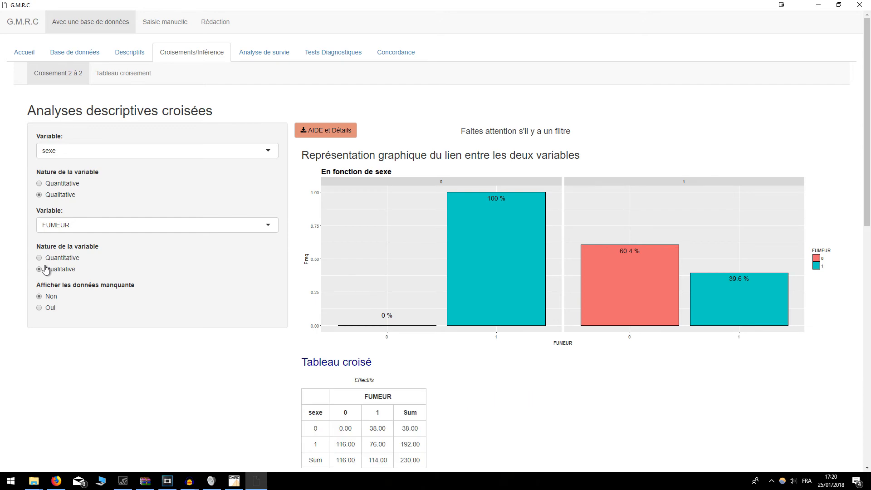
Highlight the full contents of the Effectifs cross table for sexe and FUMEUR.
scroll(284, 352, down, 3)
drag(323, 263, 421, 330)
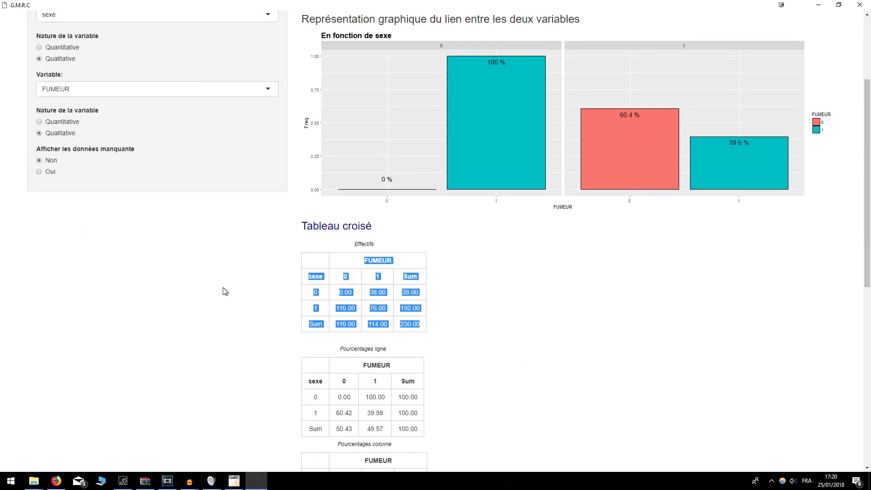
scroll(223, 292, up, 3)
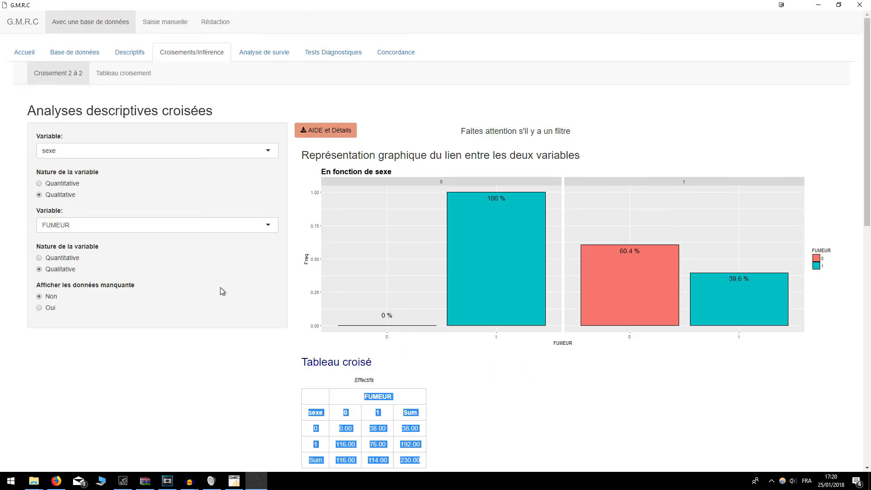
Save the bar chart of FUMEUR by sexe as the PNG image téléchargement (2).png in the Téléchargements folder.
right_click(455, 248)
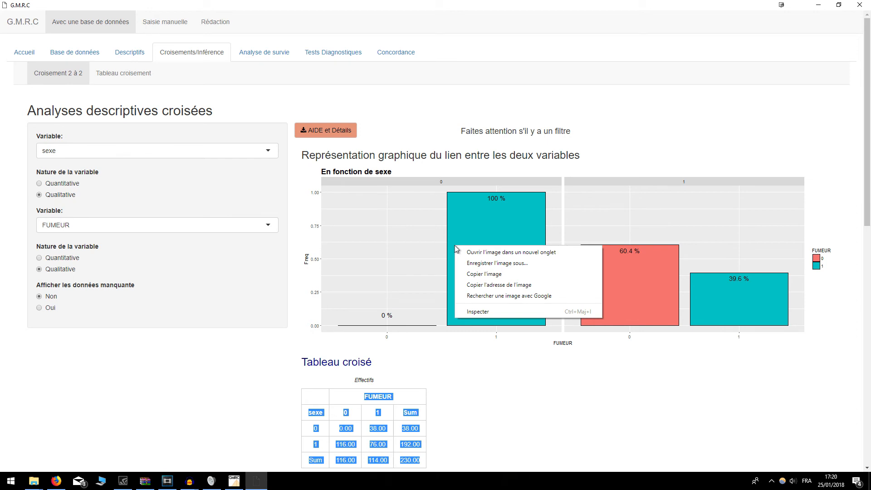
click(491, 270)
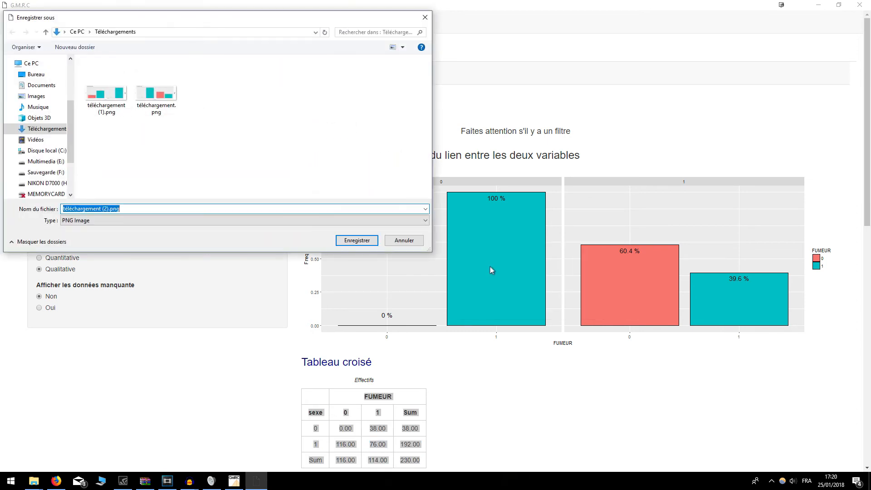
click(357, 241)
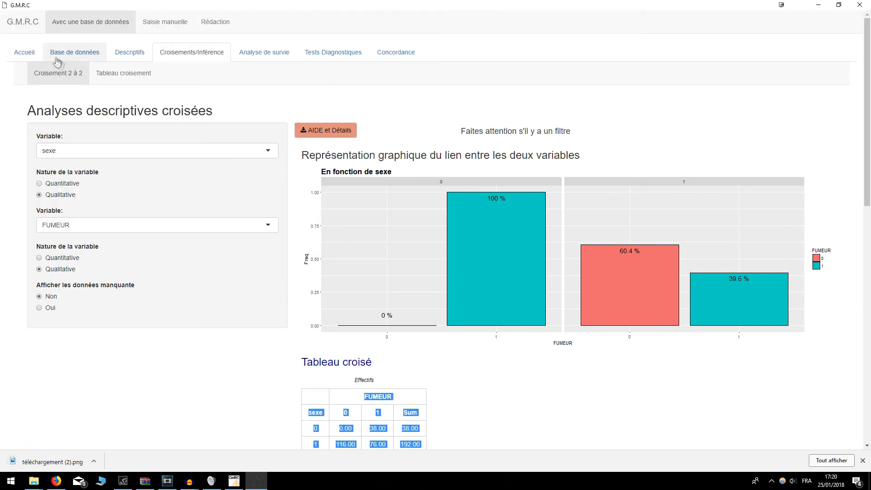
Return to the Accueil page and highlight the GMRC contact e-mail address given for questions.
click(30, 54)
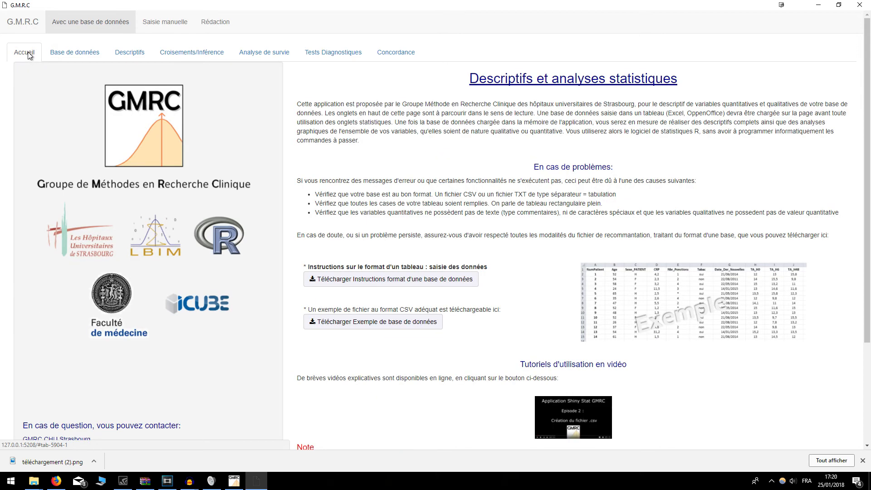
scroll(109, 165, down, 3)
drag(116, 319, 21, 319)
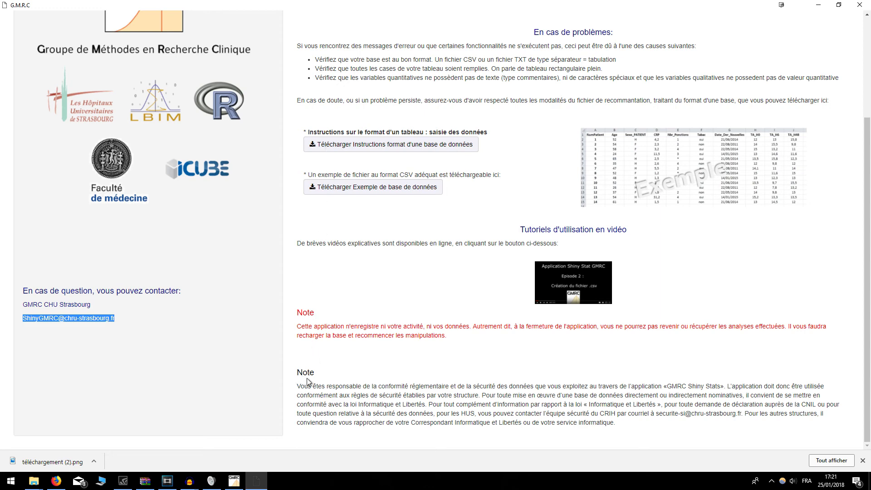
scroll(304, 379, up, 3)
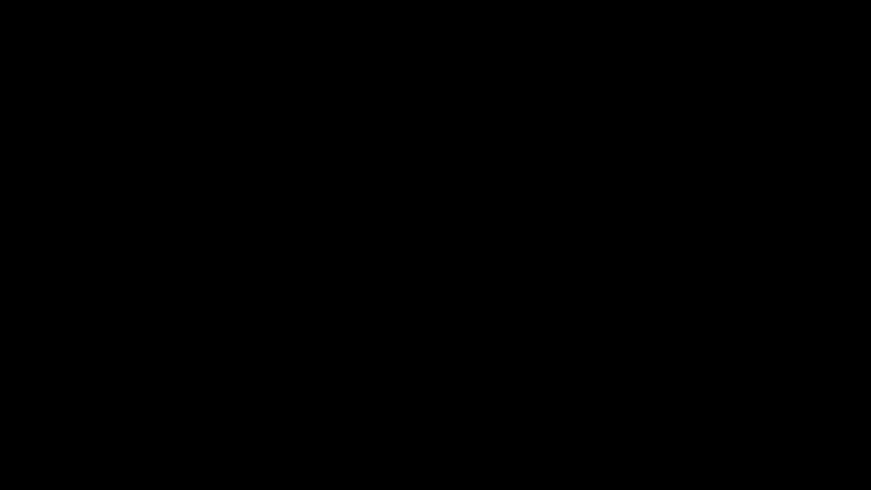